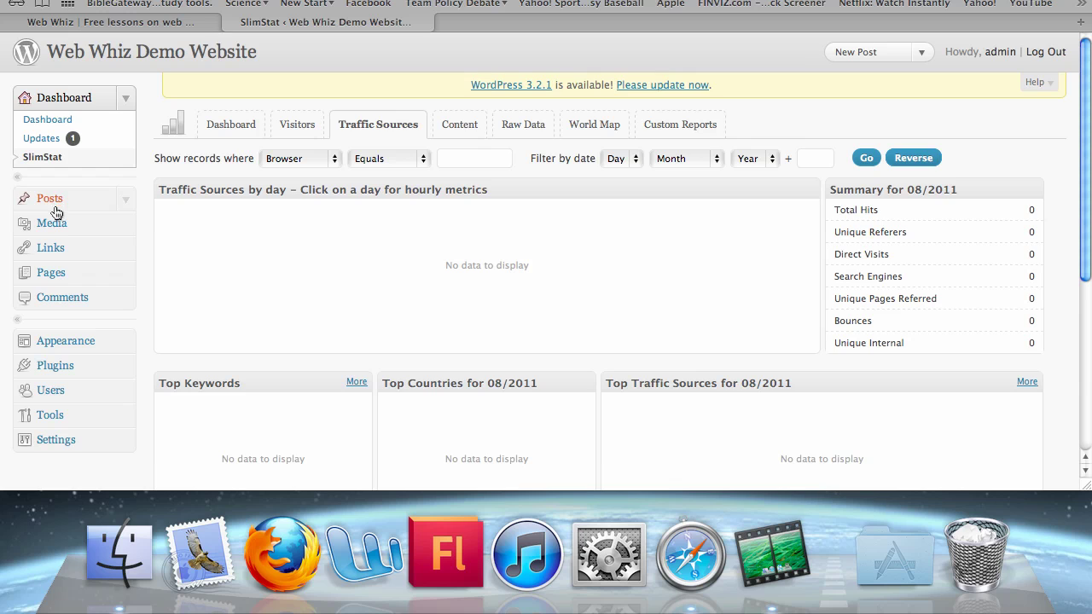
- Search the installable plugins for "sexy bookmarks"
click(50, 364)
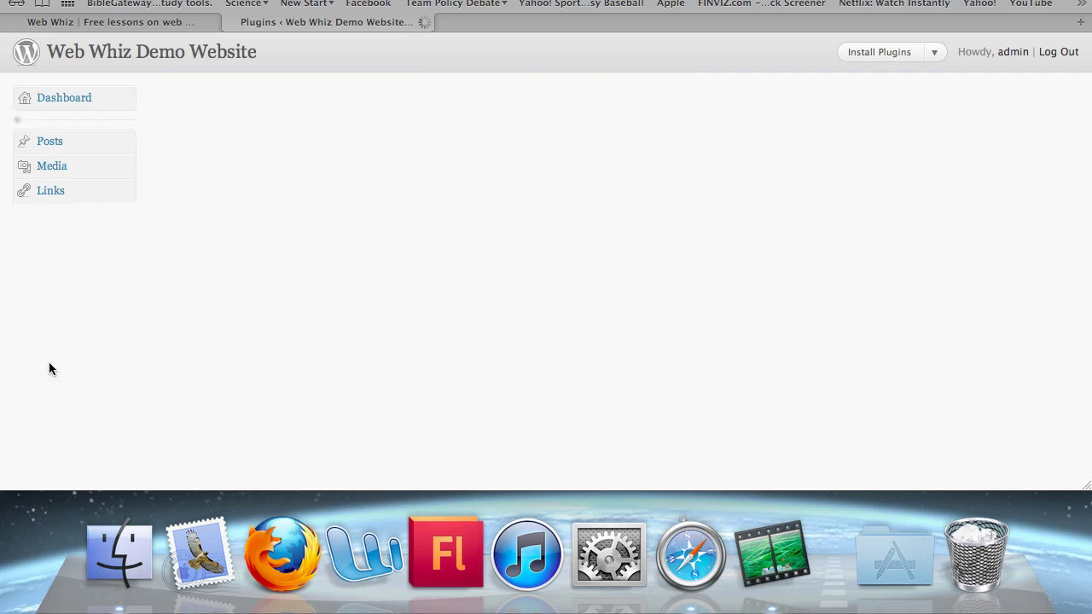
click(300, 126)
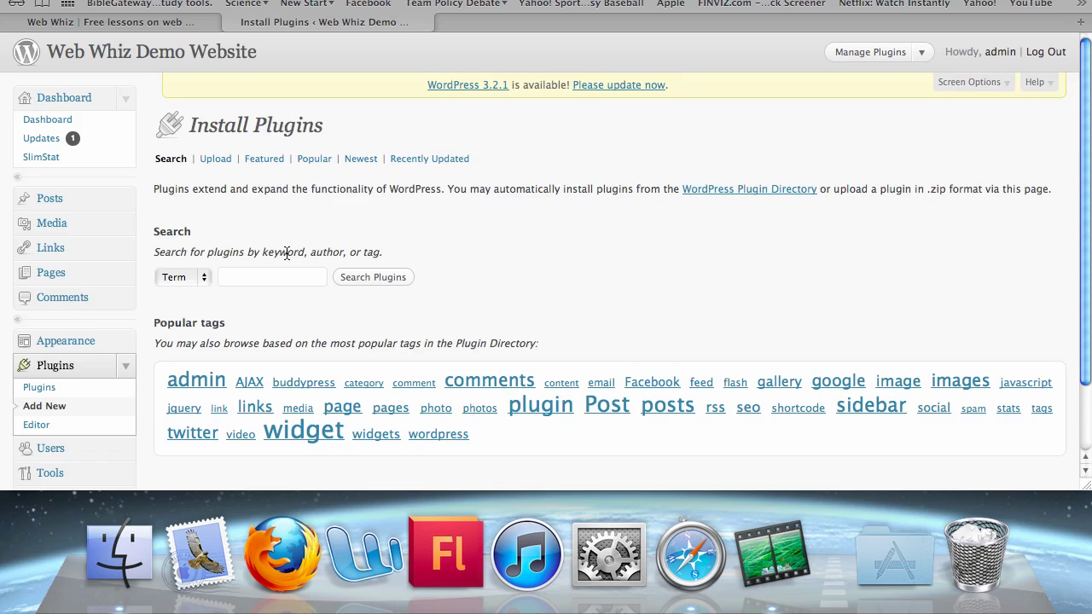
click(253, 278)
text(se)
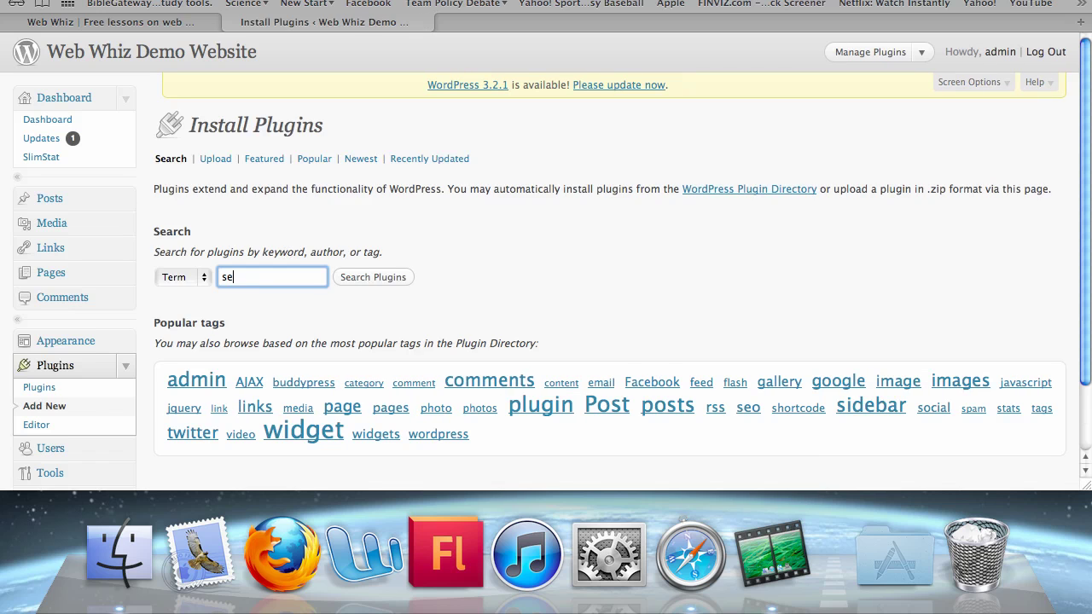
text(xy book)
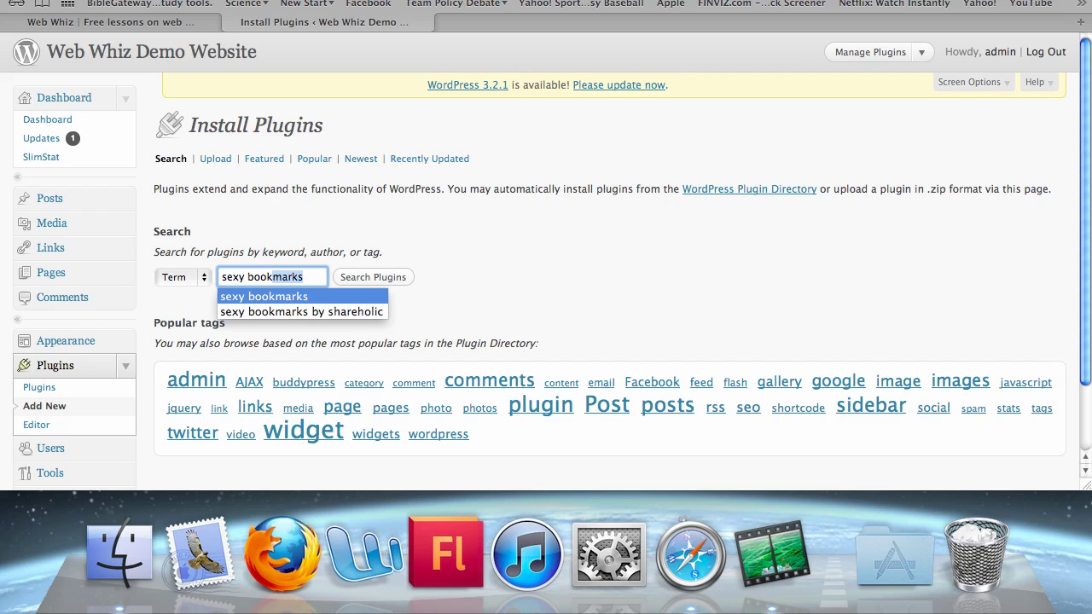
key(Escape)
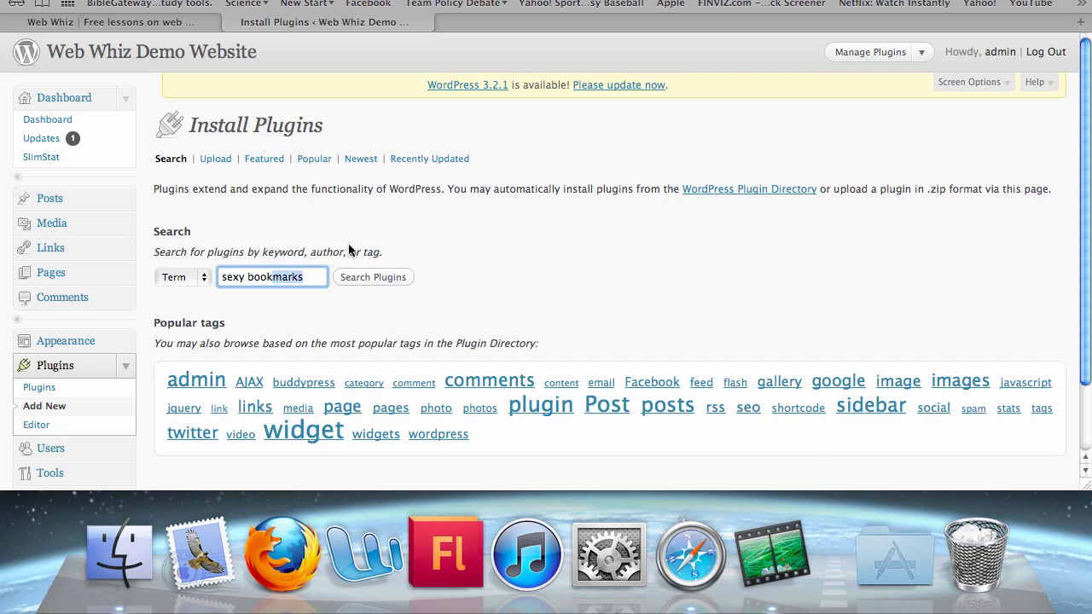
click(372, 278)
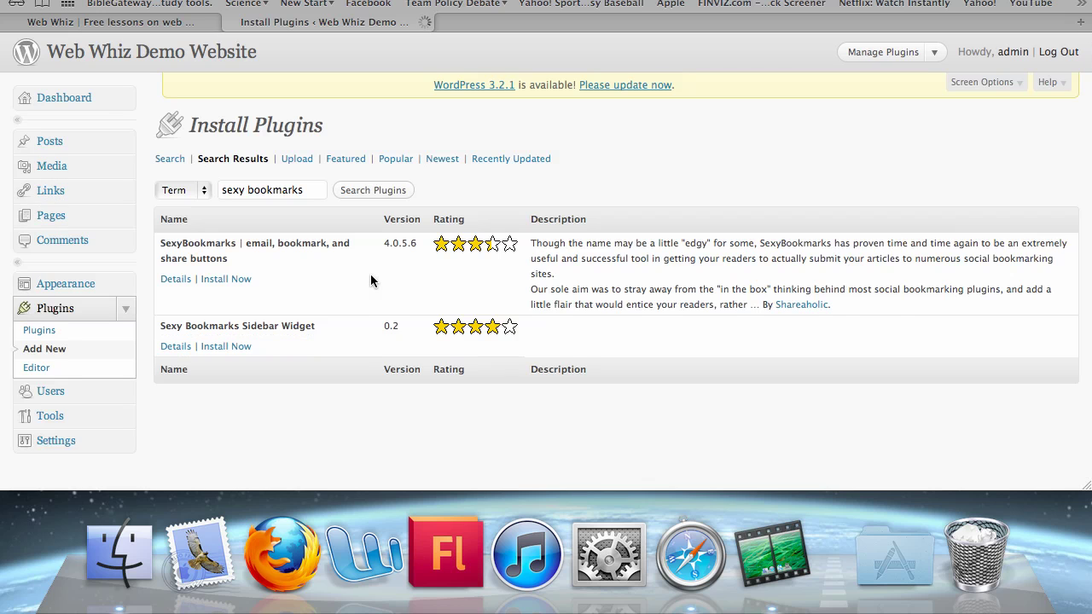
- Open the details of the SexyBookmarks email, bookmark, and share buttons plugin and examine its screenshots
click(164, 278)
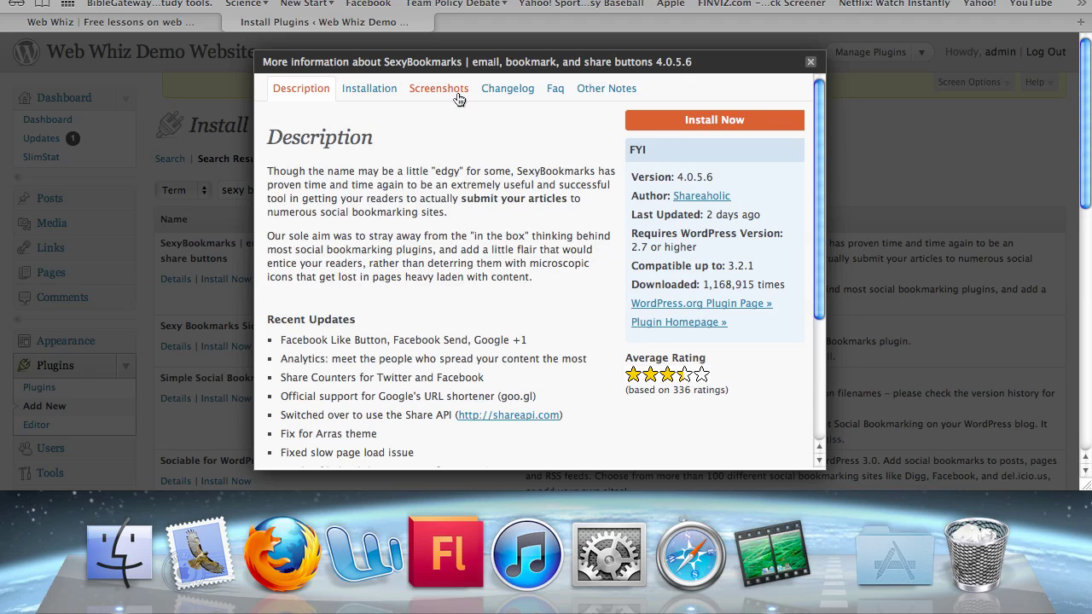
click(445, 89)
scroll(466, 140, down, 5)
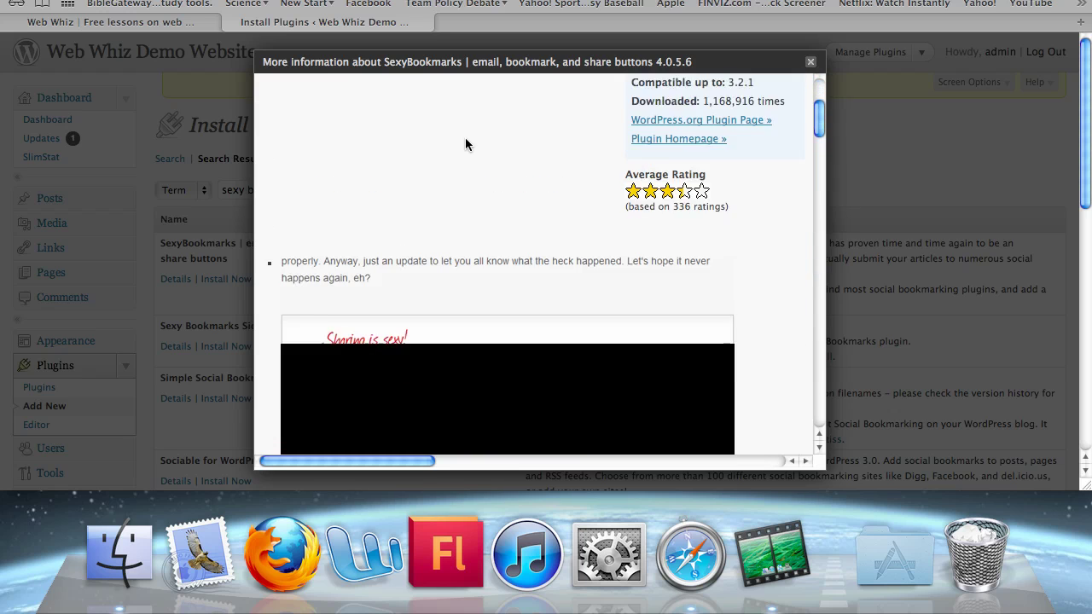
scroll(463, 141, down, 5)
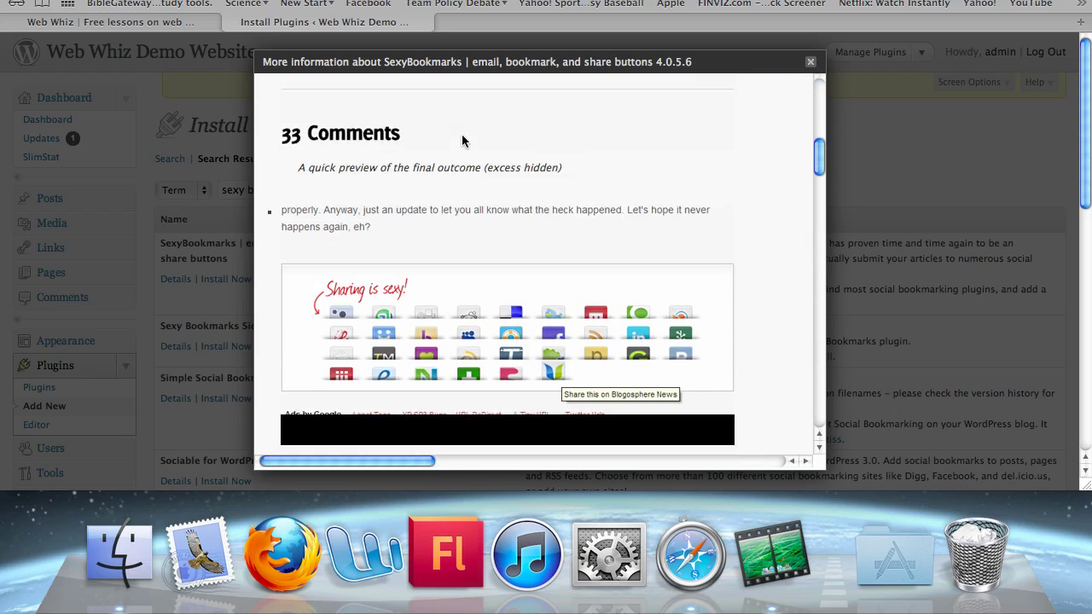
scroll(461, 142, down, 2)
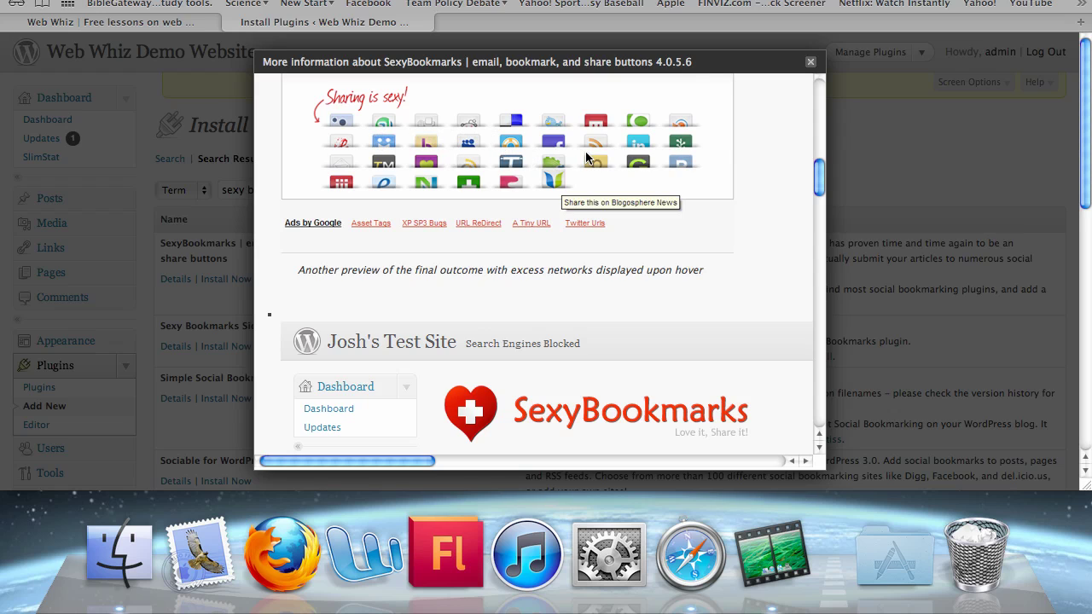
scroll(555, 162, down, 5)
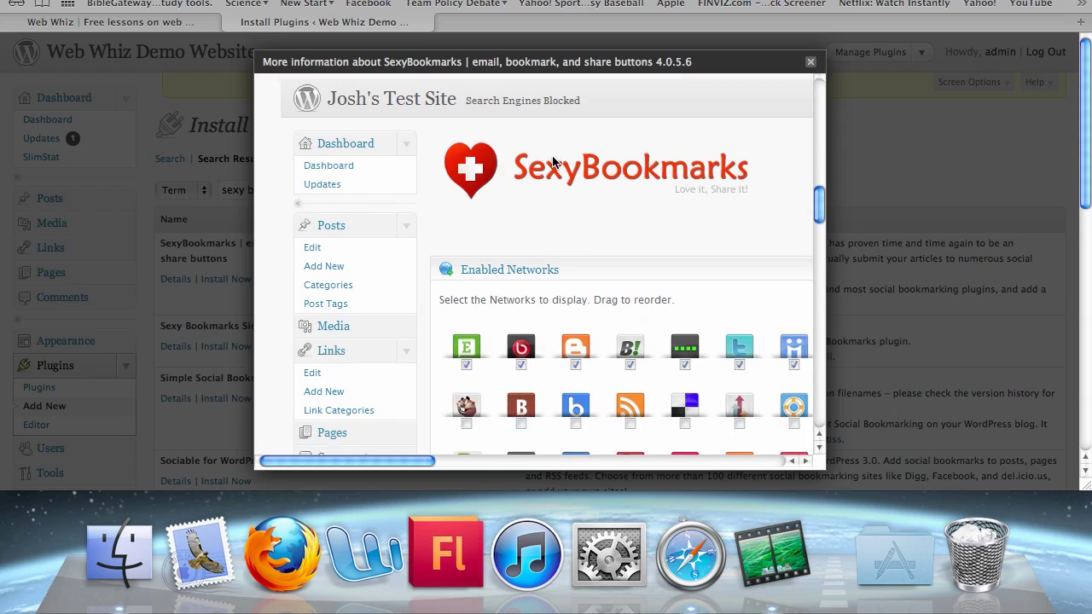
scroll(552, 162, down, 3)
scroll(553, 163, up, 10)
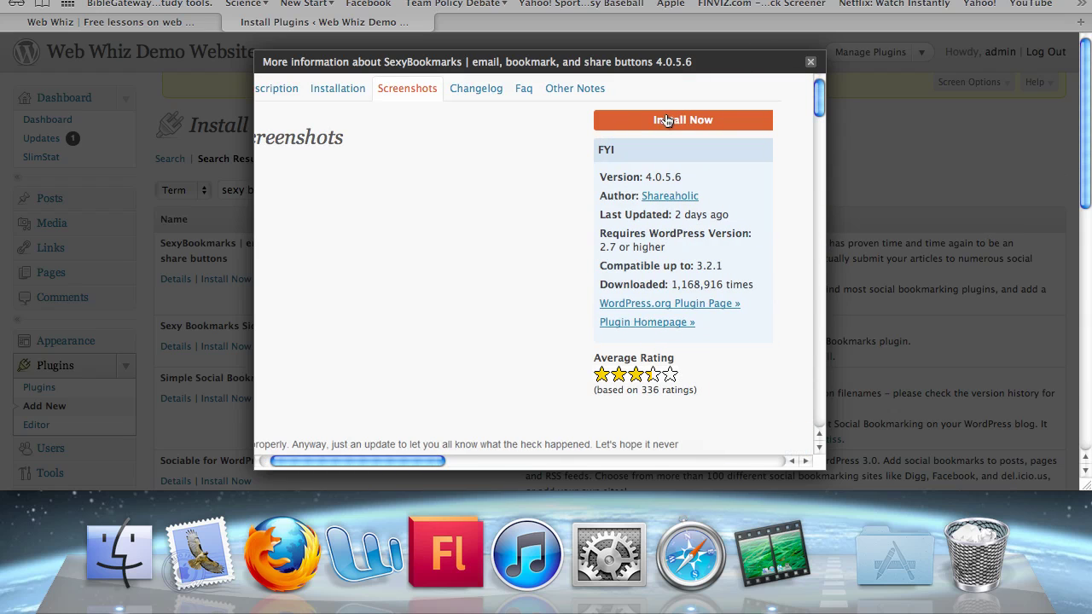
scroll(460, 111, down, 10)
scroll(460, 111, up, 2)
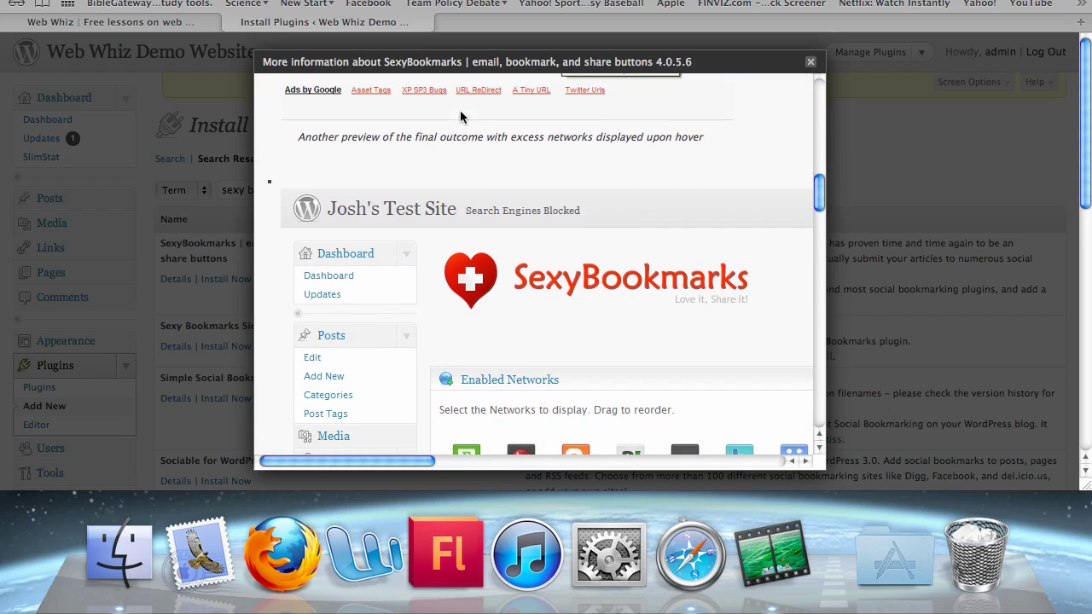
scroll(460, 110, up, 5)
scroll(425, 276, up, 7)
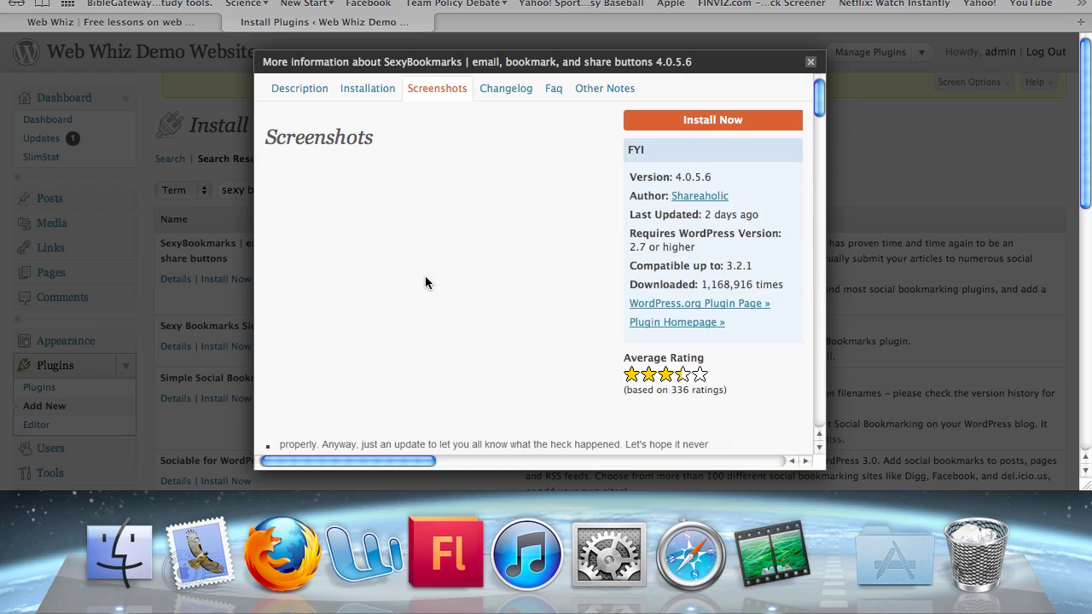
- Install the SexyBookmarks plugin from its details window and activate it
click(691, 122)
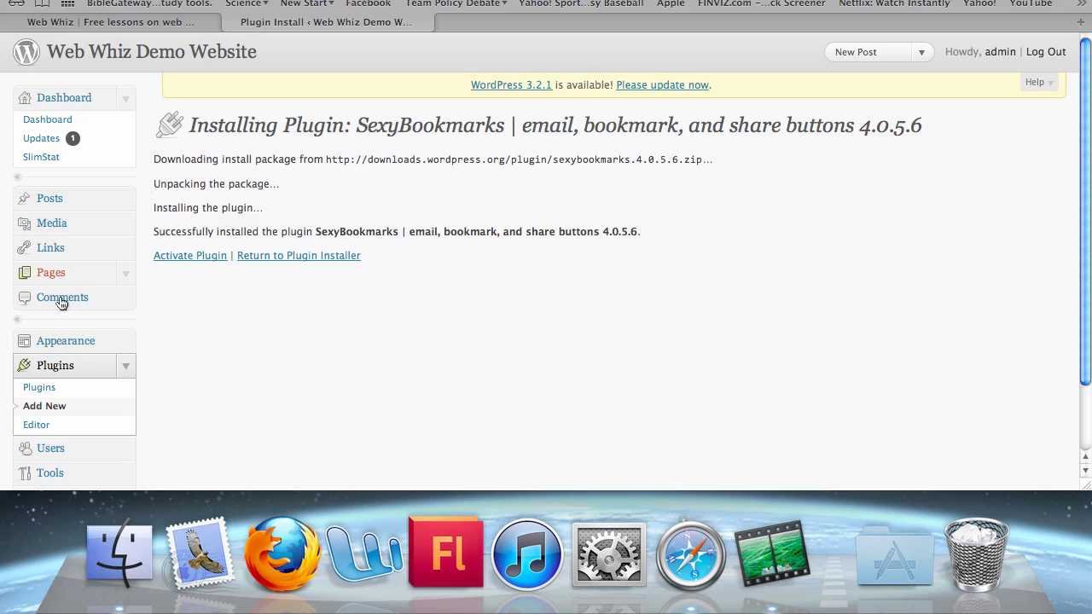
scroll(62, 377, down, 2)
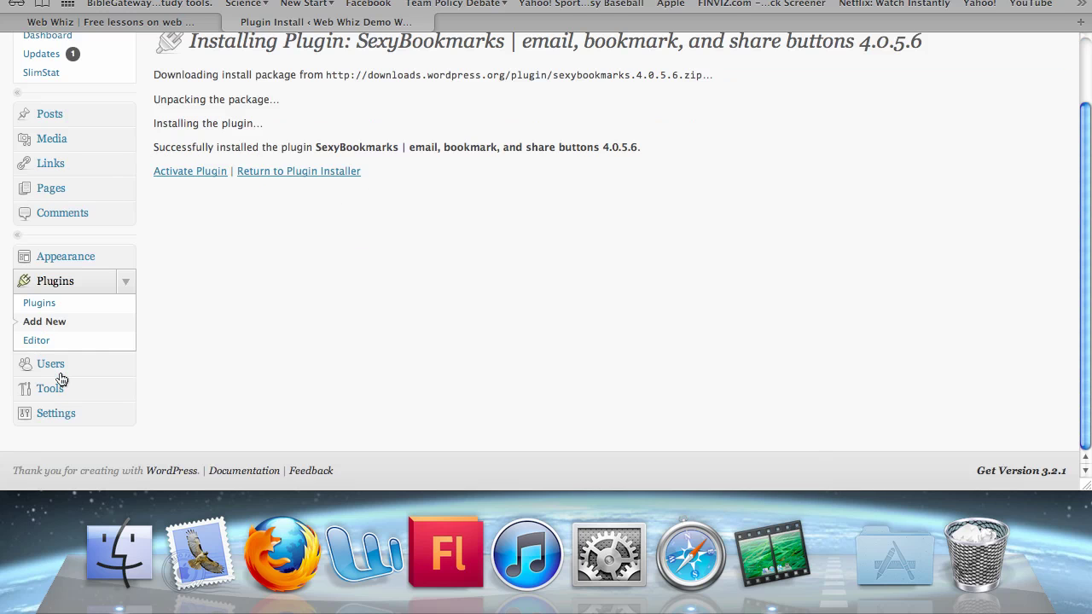
click(185, 174)
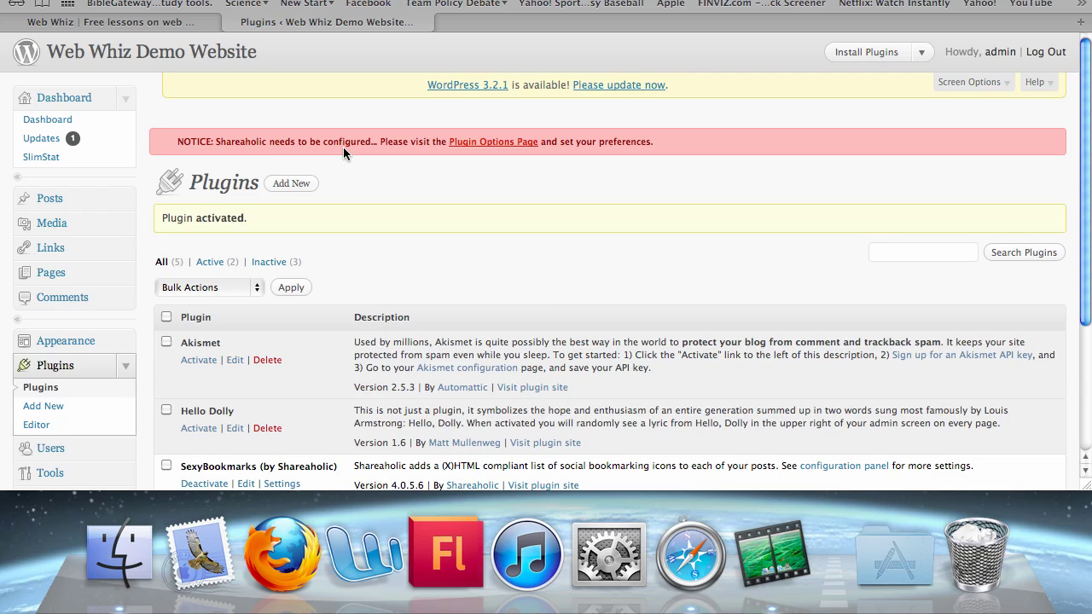
- Open the Shareaholic plugin options page and examine the plugin health status and the enabled networks
click(467, 142)
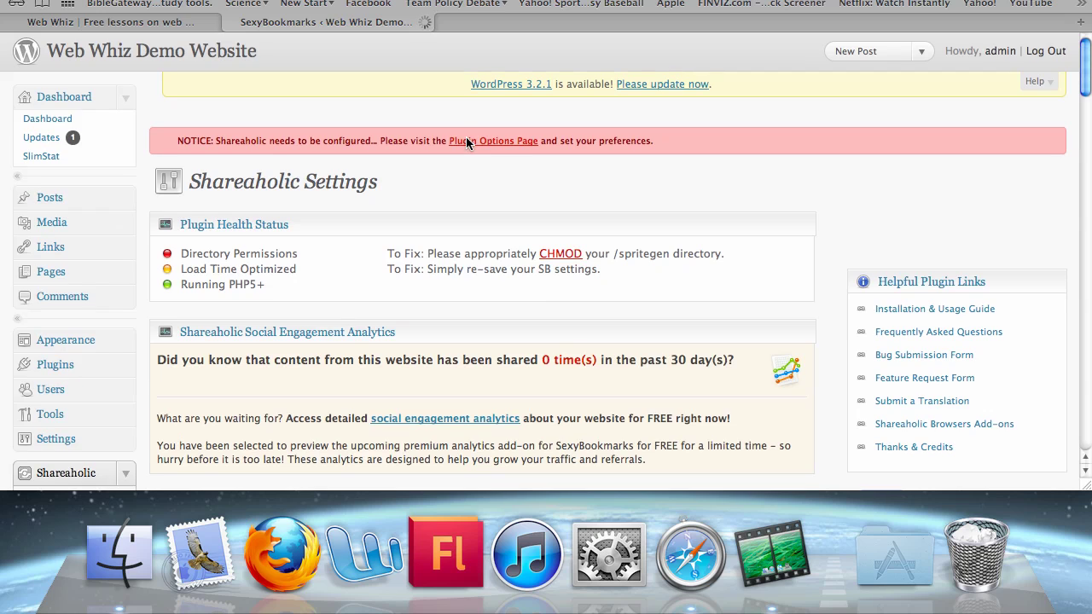
scroll(466, 142, down, 10)
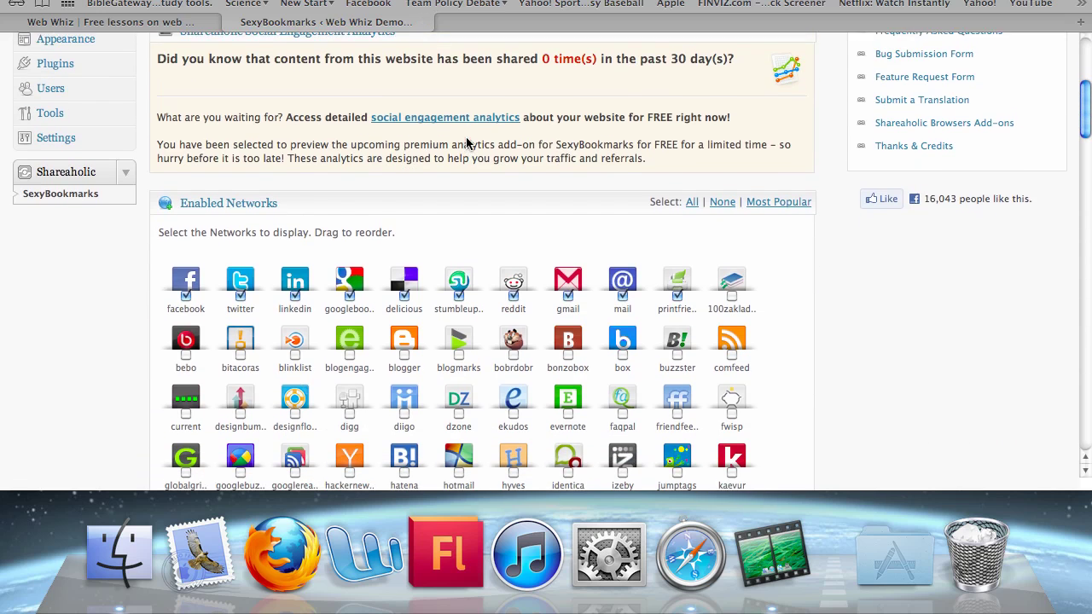
scroll(465, 143, up, 10)
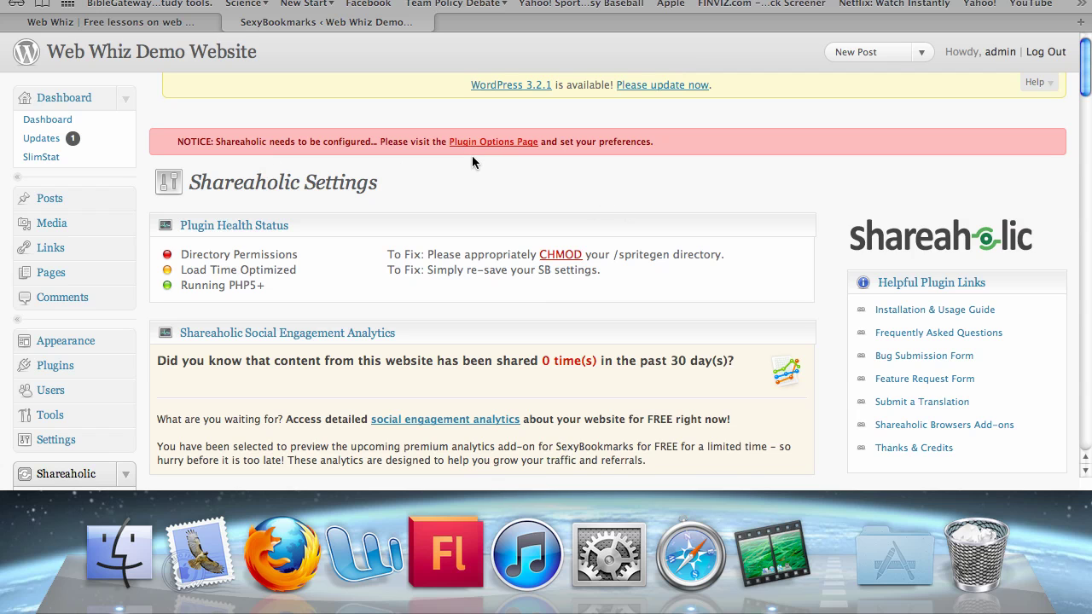
scroll(175, 160, down, 5)
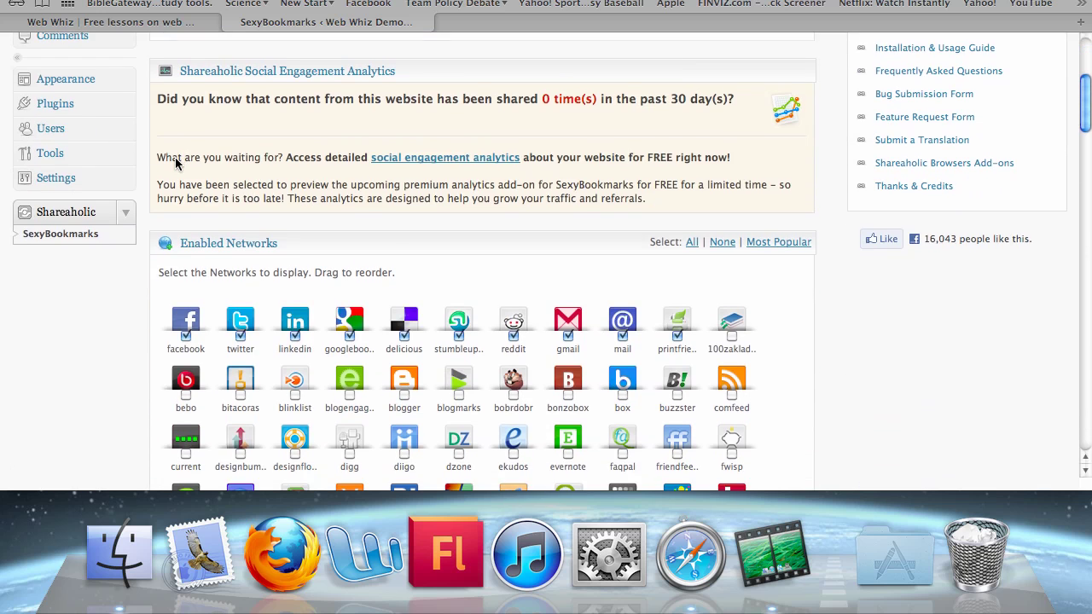
scroll(177, 162, up, 5)
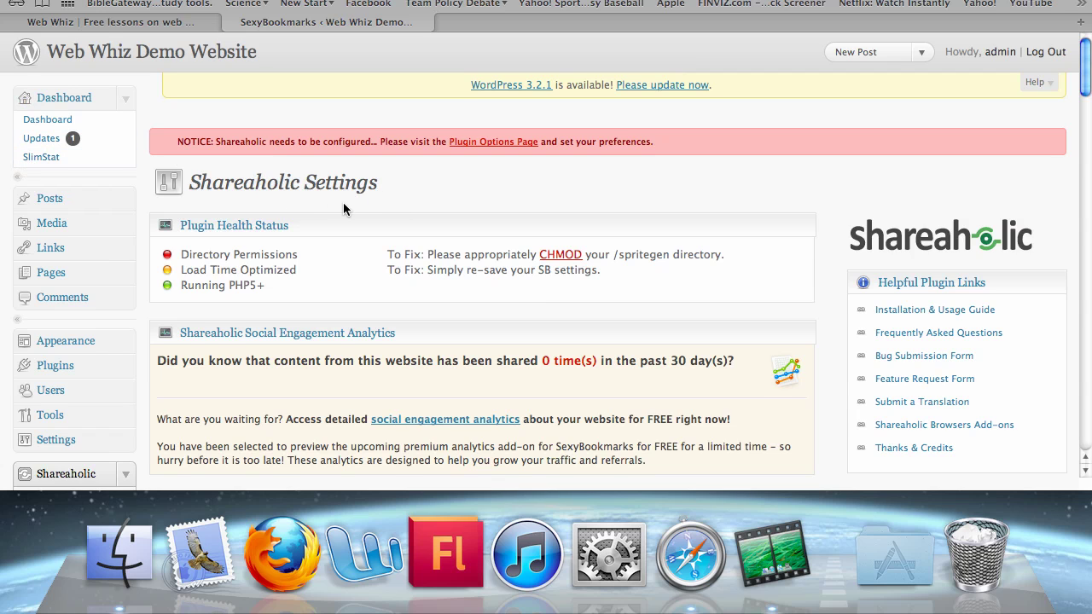
scroll(341, 207, down, 8)
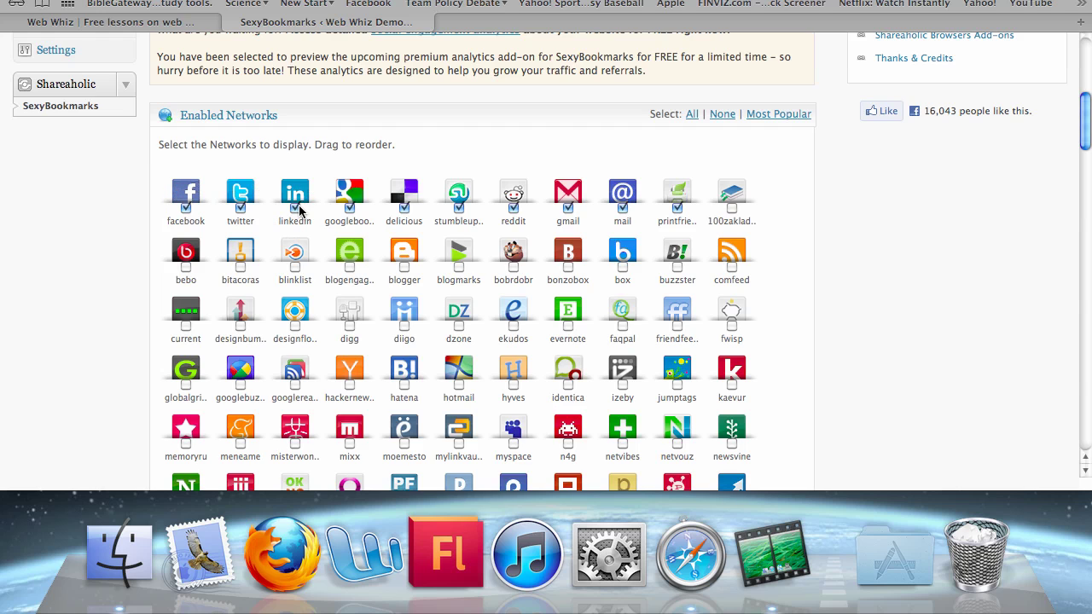
scroll(516, 202, down, 5)
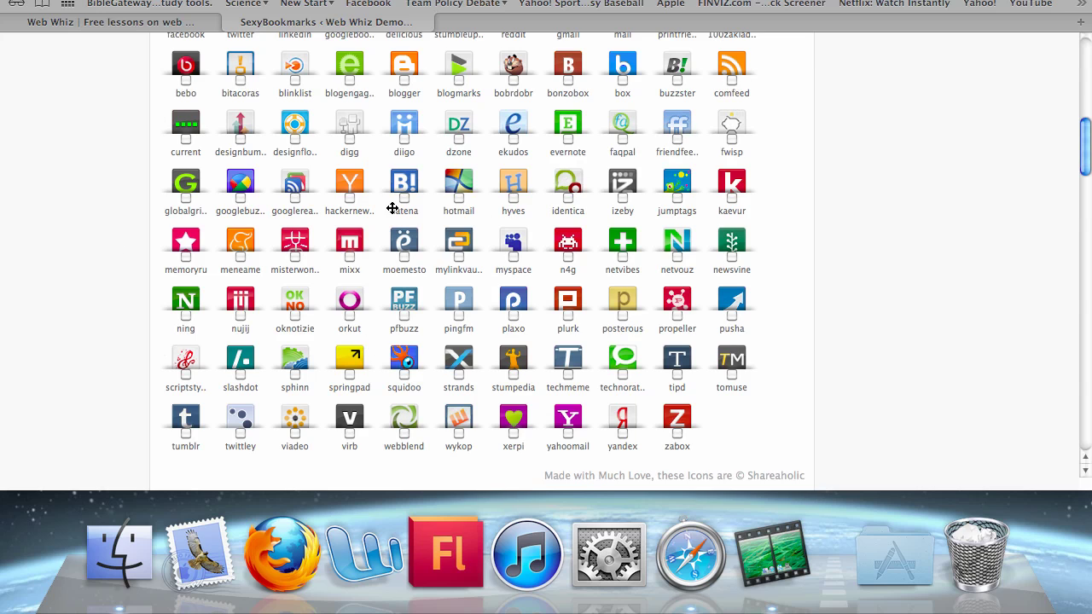
scroll(240, 199, up, 2)
scroll(240, 199, up, 6)
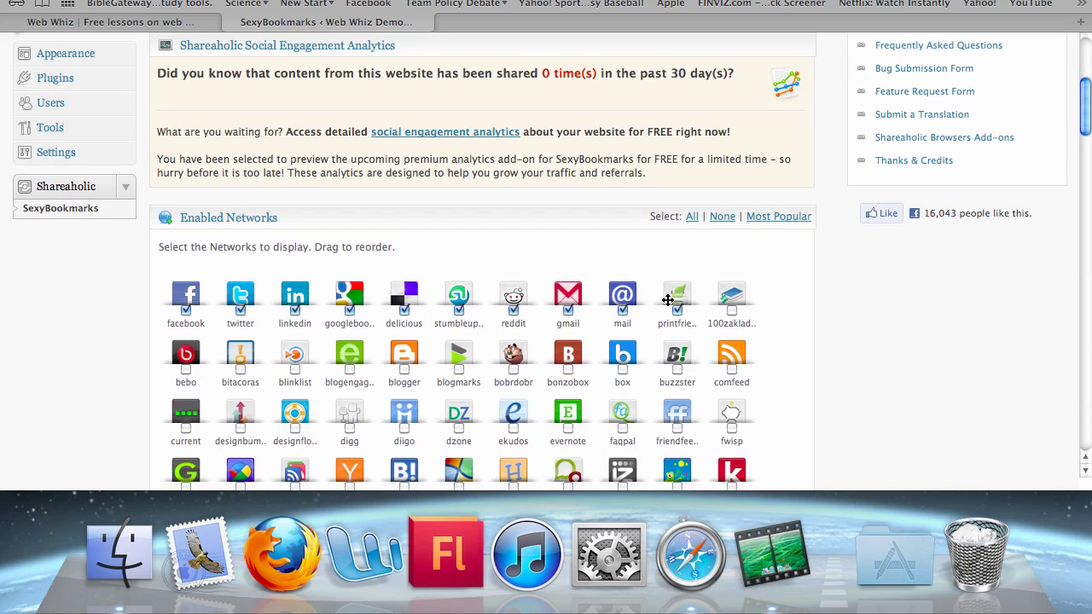
scroll(667, 300, down, 1)
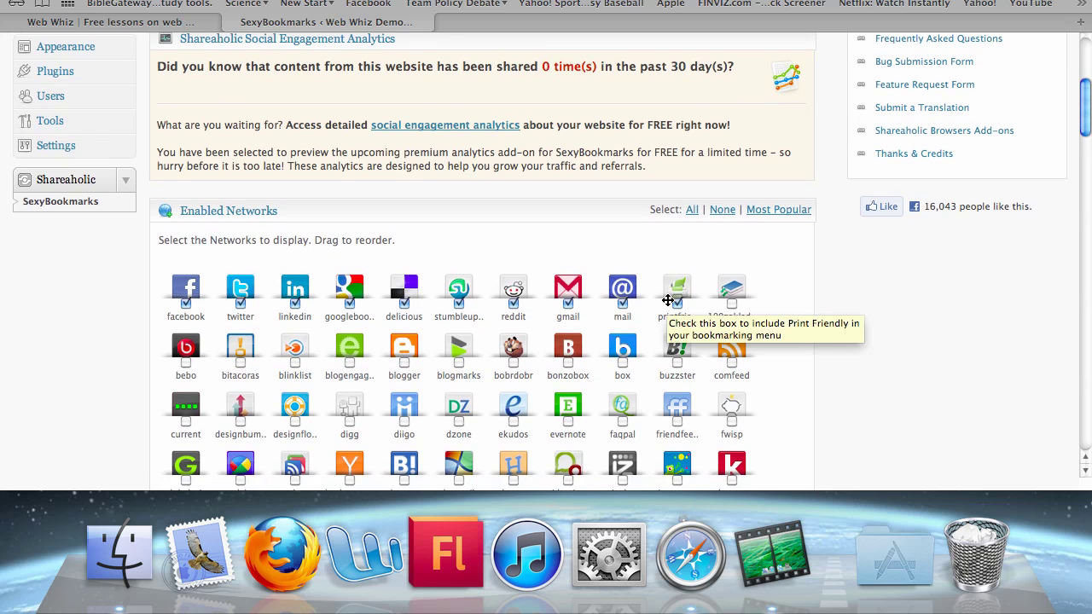
- Review the Additional Buttons, Functionality Settings, Shareaholic for Publishers and Twitter Options sections of the plugin settings
scroll(667, 299, down, 10)
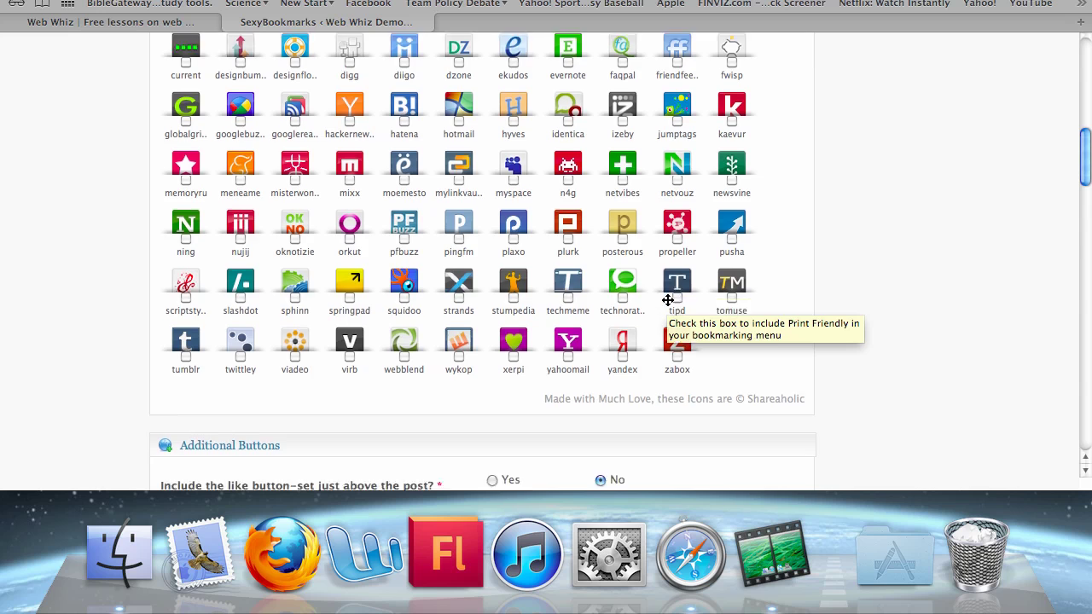
scroll(668, 299, up, 3)
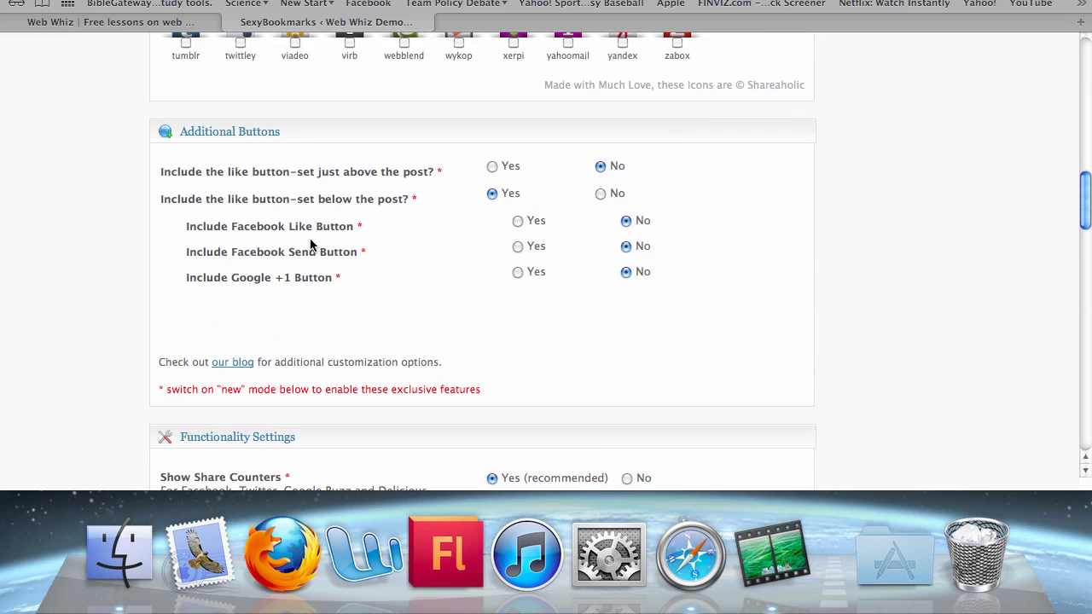
scroll(298, 281, down, 1)
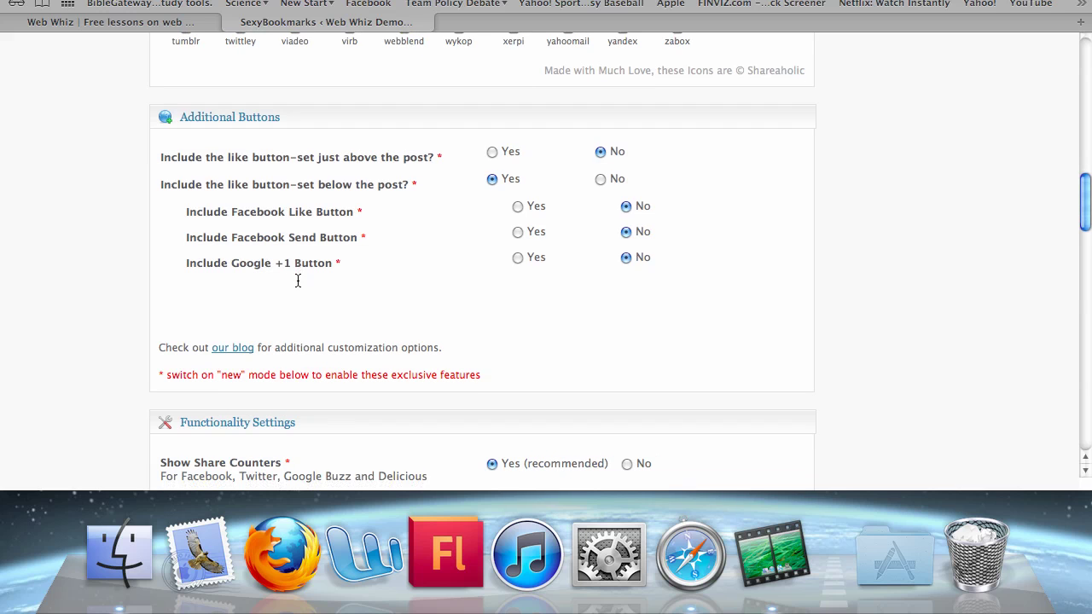
scroll(310, 245, down, 10)
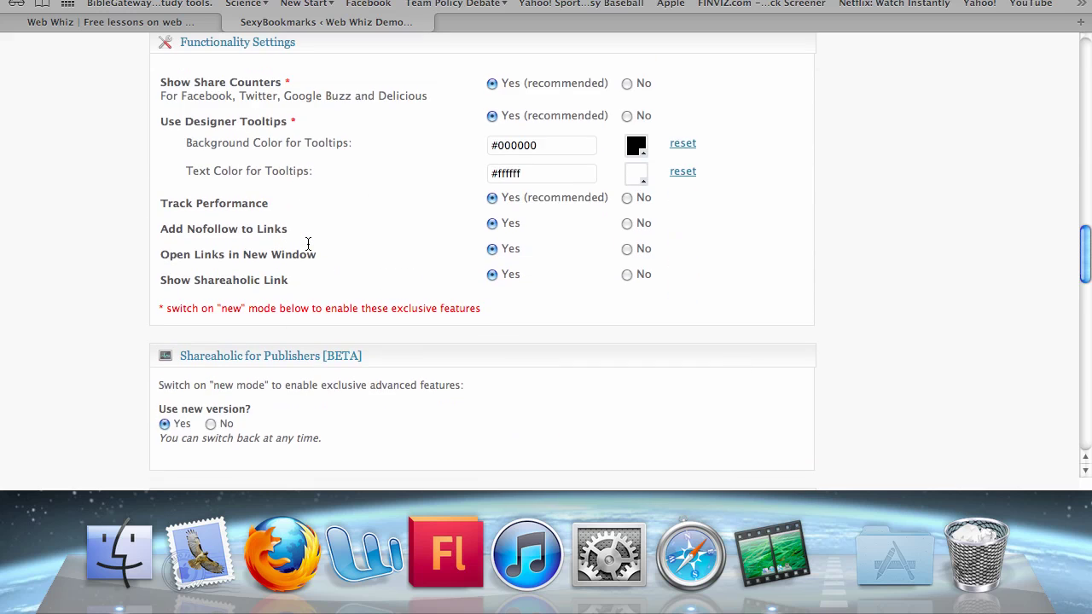
scroll(468, 81, down, 4)
scroll(468, 81, up, 1)
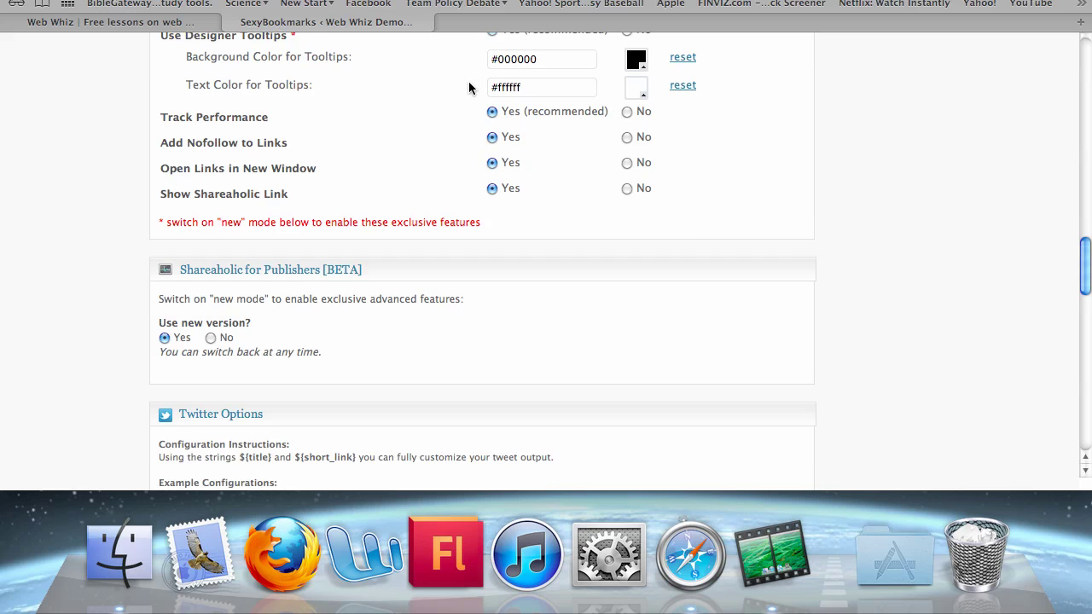
scroll(468, 81, down, 1)
scroll(468, 81, down, 5)
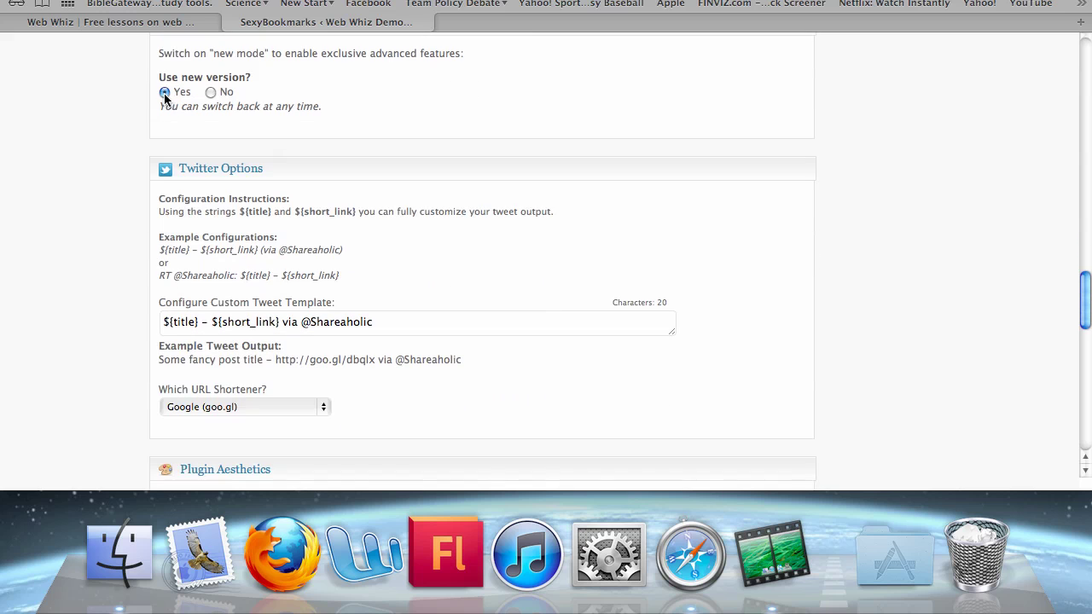
scroll(163, 92, up, 10)
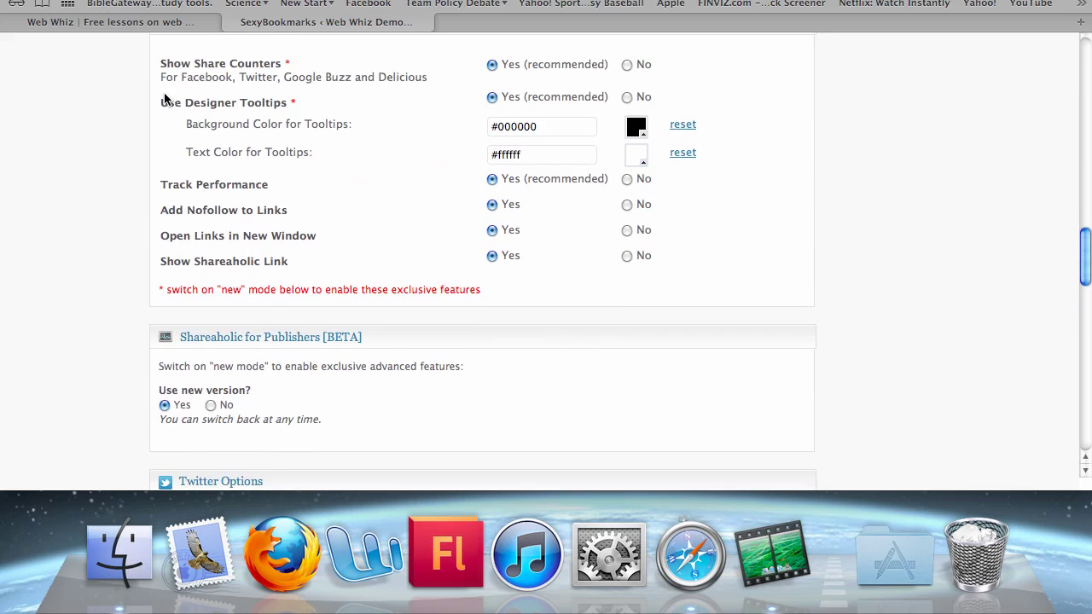
scroll(165, 99, down, 1)
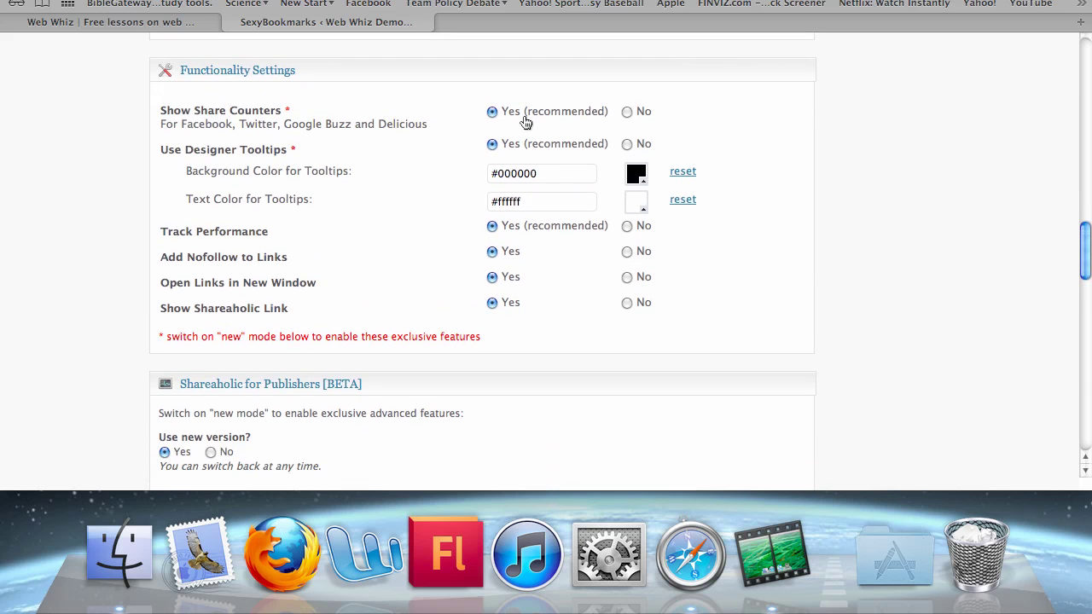
scroll(499, 300, down, 2)
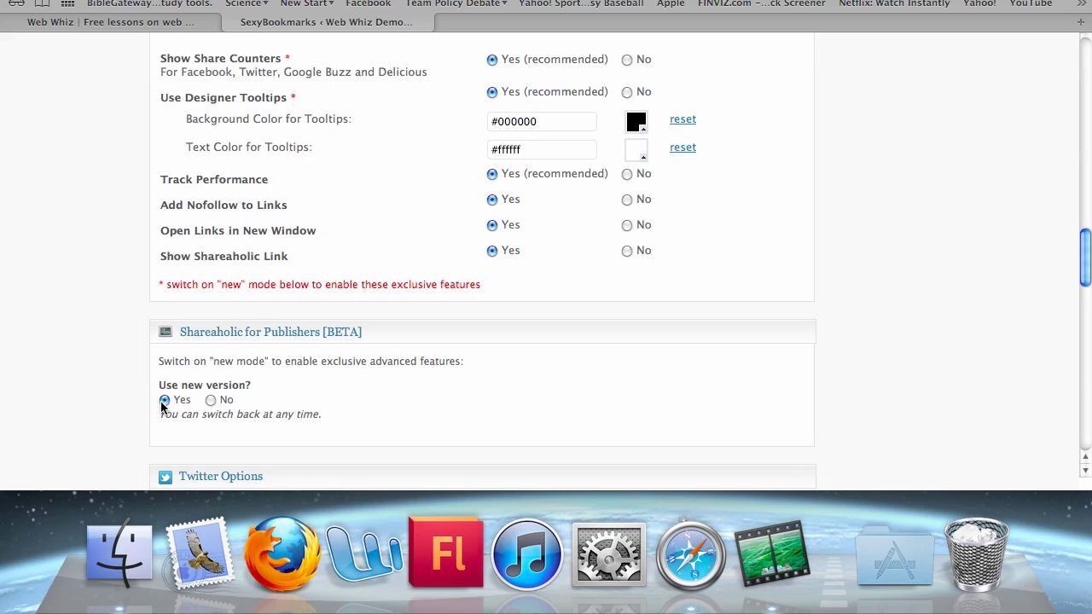
- Choose the "Share the knowledge!" background image in the Plugin Aesthetics section and save the plugin settings
scroll(165, 406, down, 10)
scroll(164, 406, down, 12)
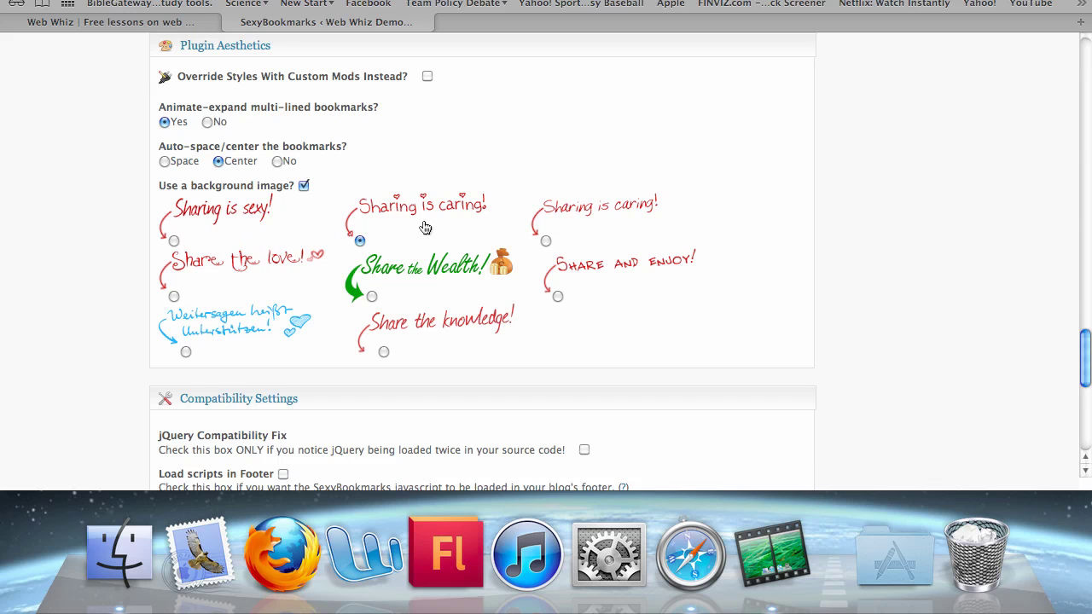
click(384, 352)
scroll(388, 345, down, 10)
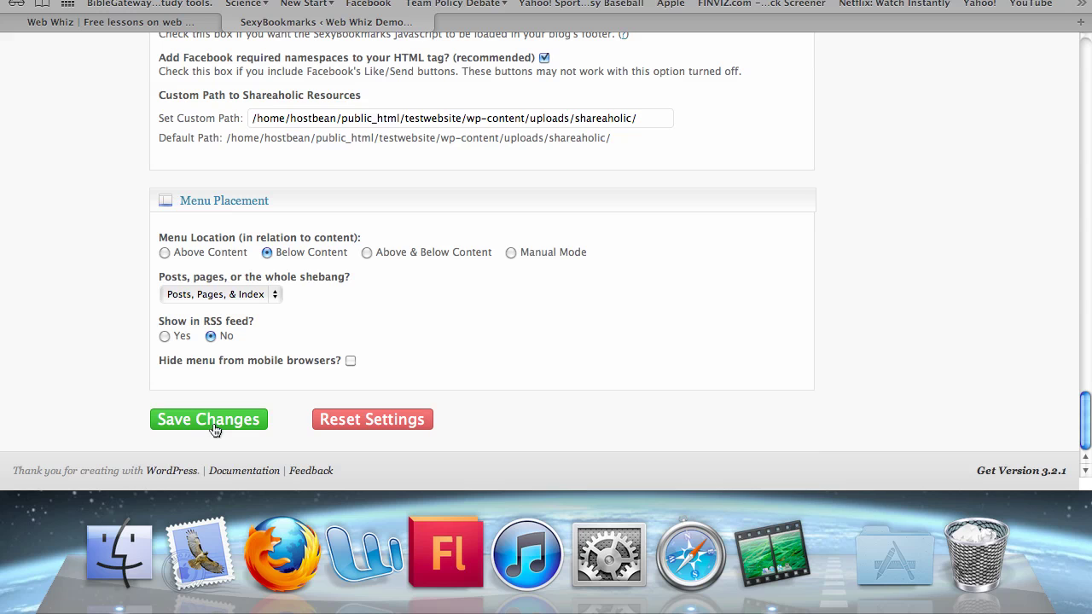
click(213, 426)
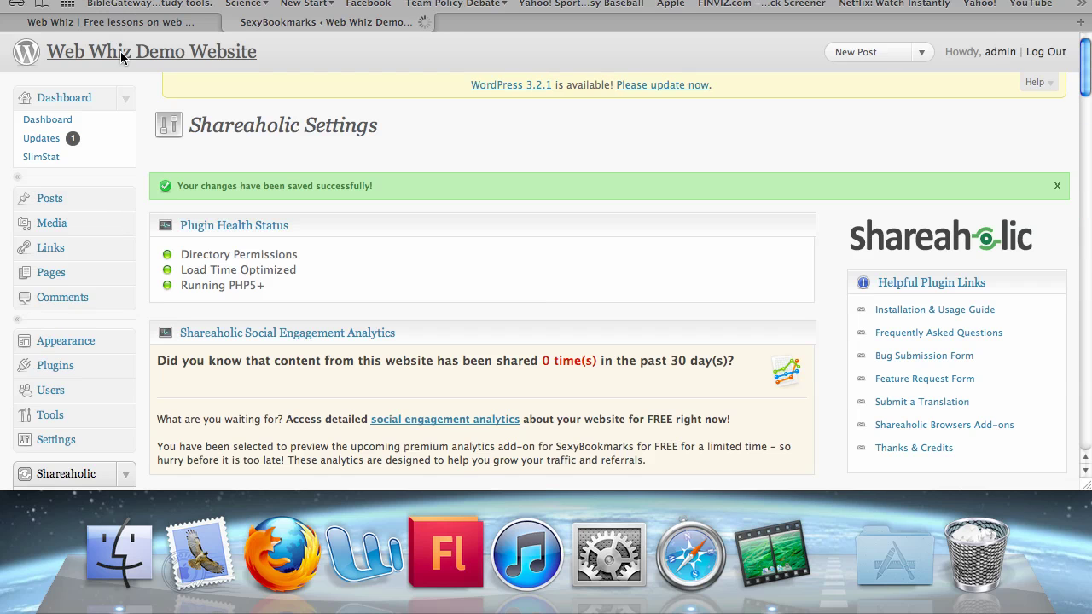
- Open the Web Whiz Demo Website front page and examine the share buttons below the Video Post, Picture Post and Test Post
click(120, 51)
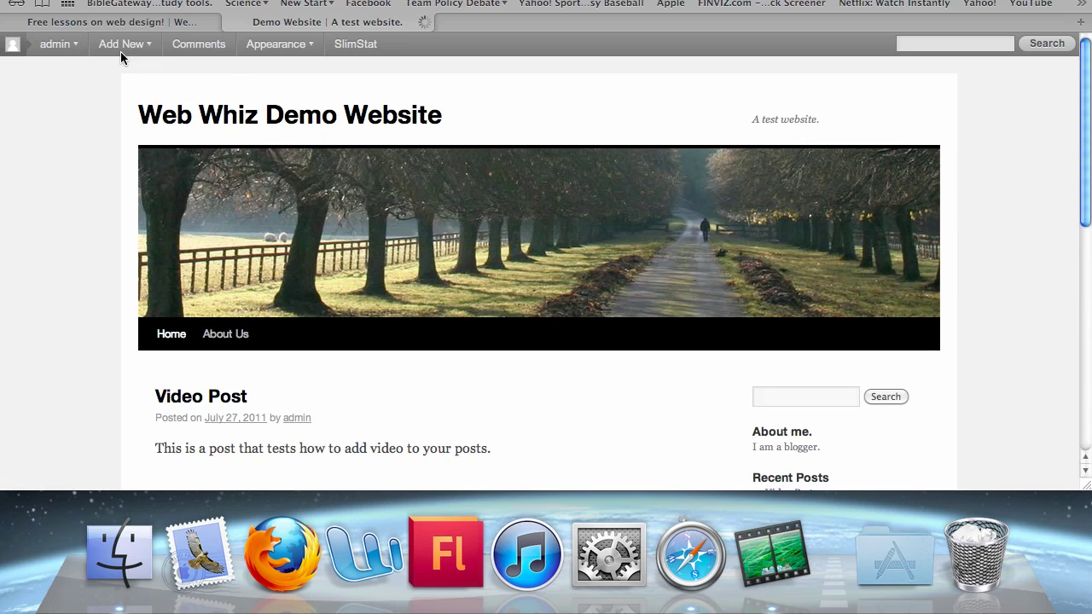
scroll(236, 168, down, 5)
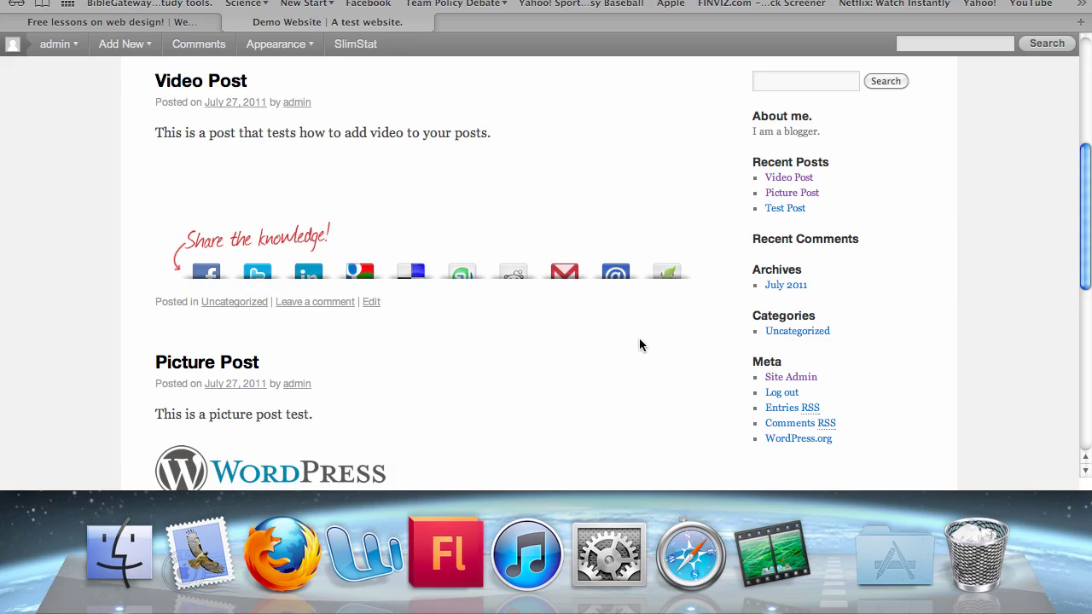
scroll(641, 344, down, 1)
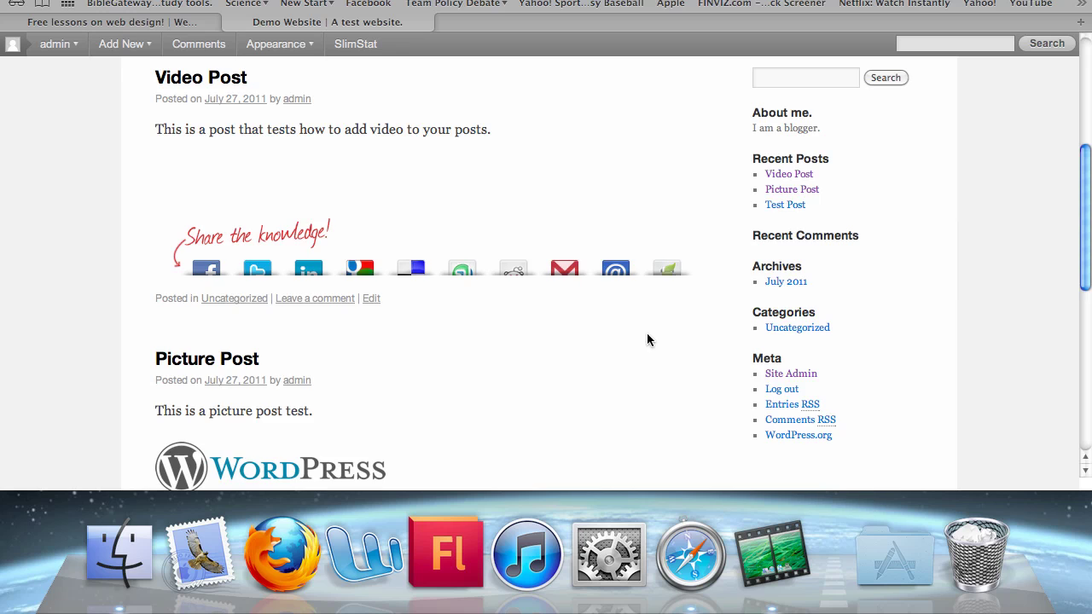
scroll(647, 334, up, 5)
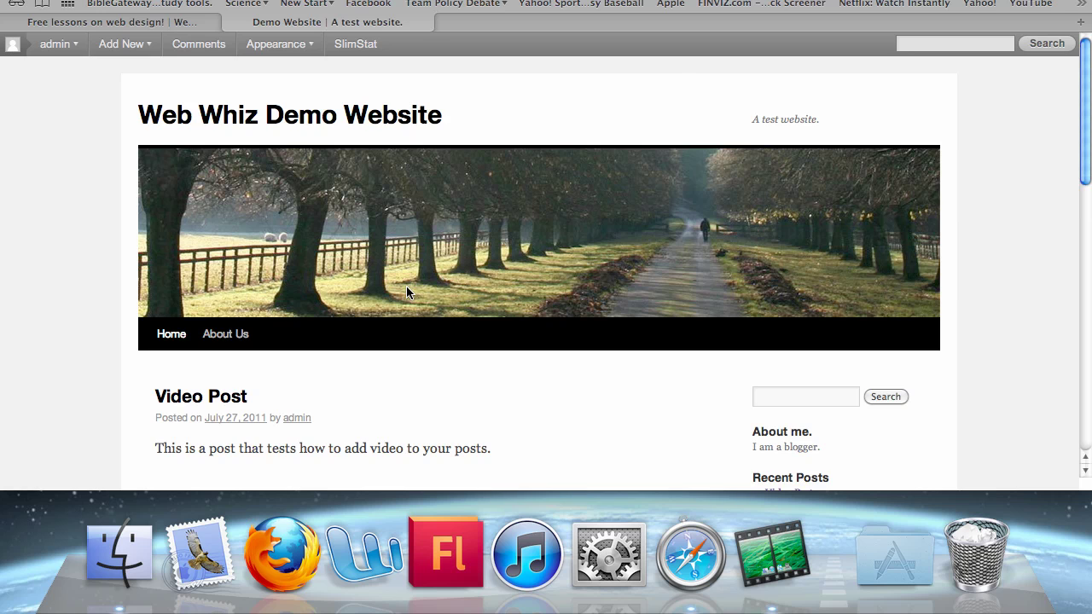
scroll(407, 287, down, 5)
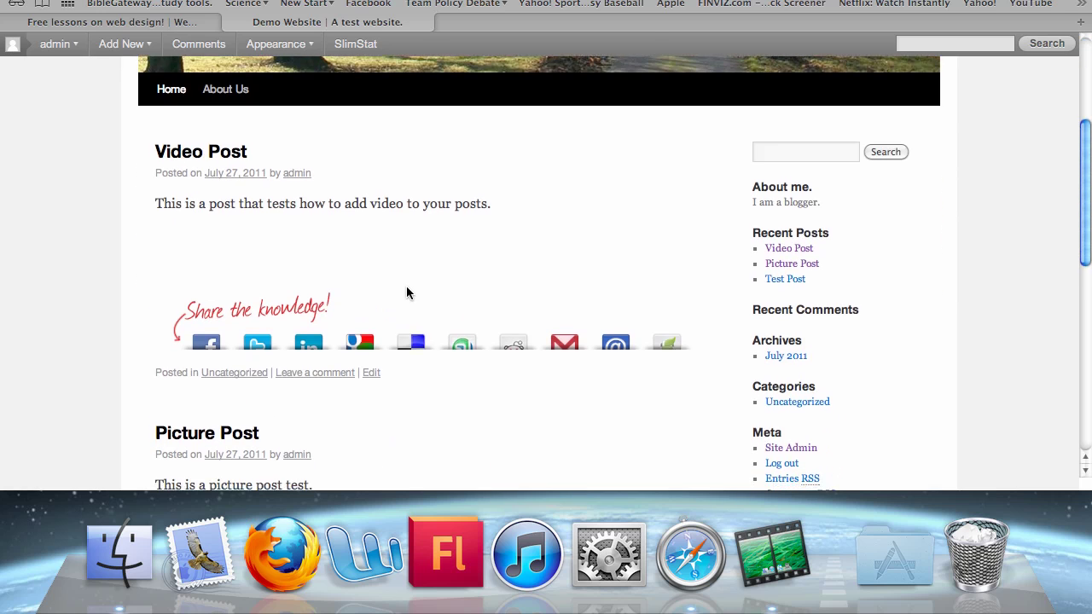
scroll(407, 293, down, 1)
scroll(407, 292, down, 6)
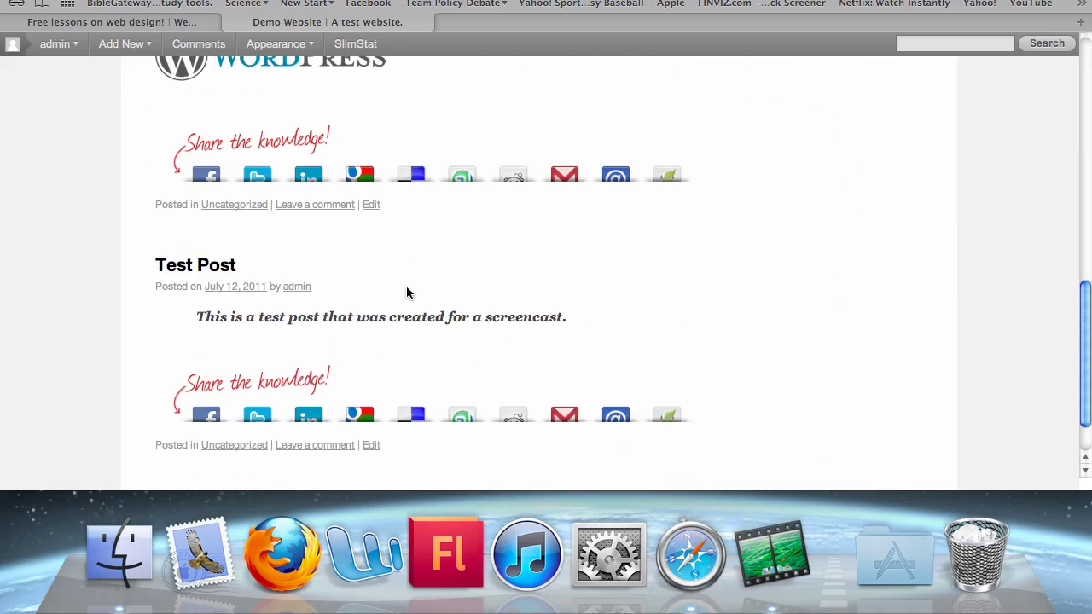
scroll(406, 292, up, 15)
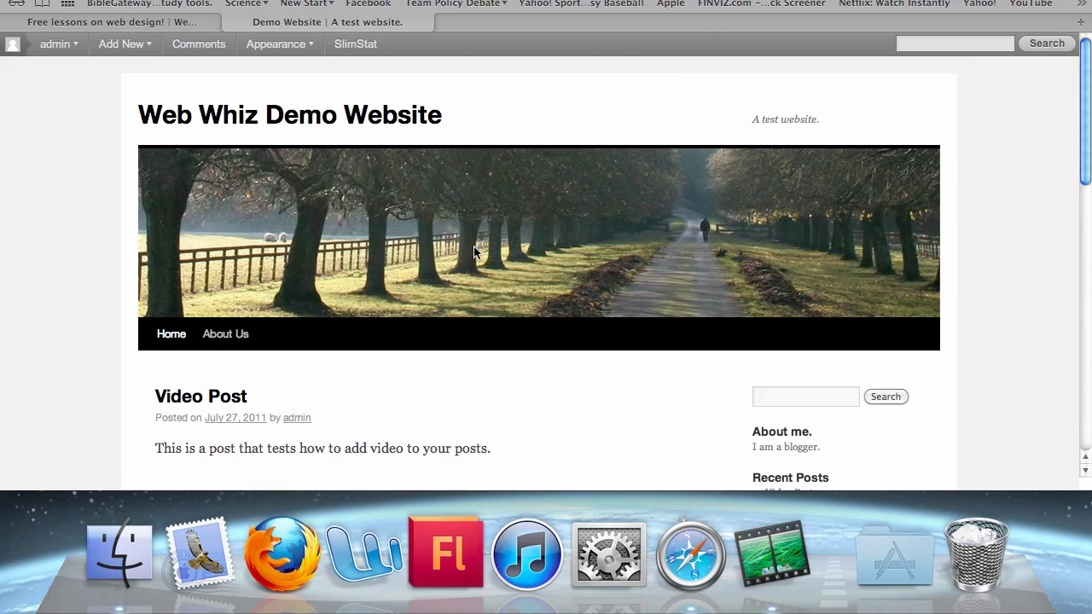